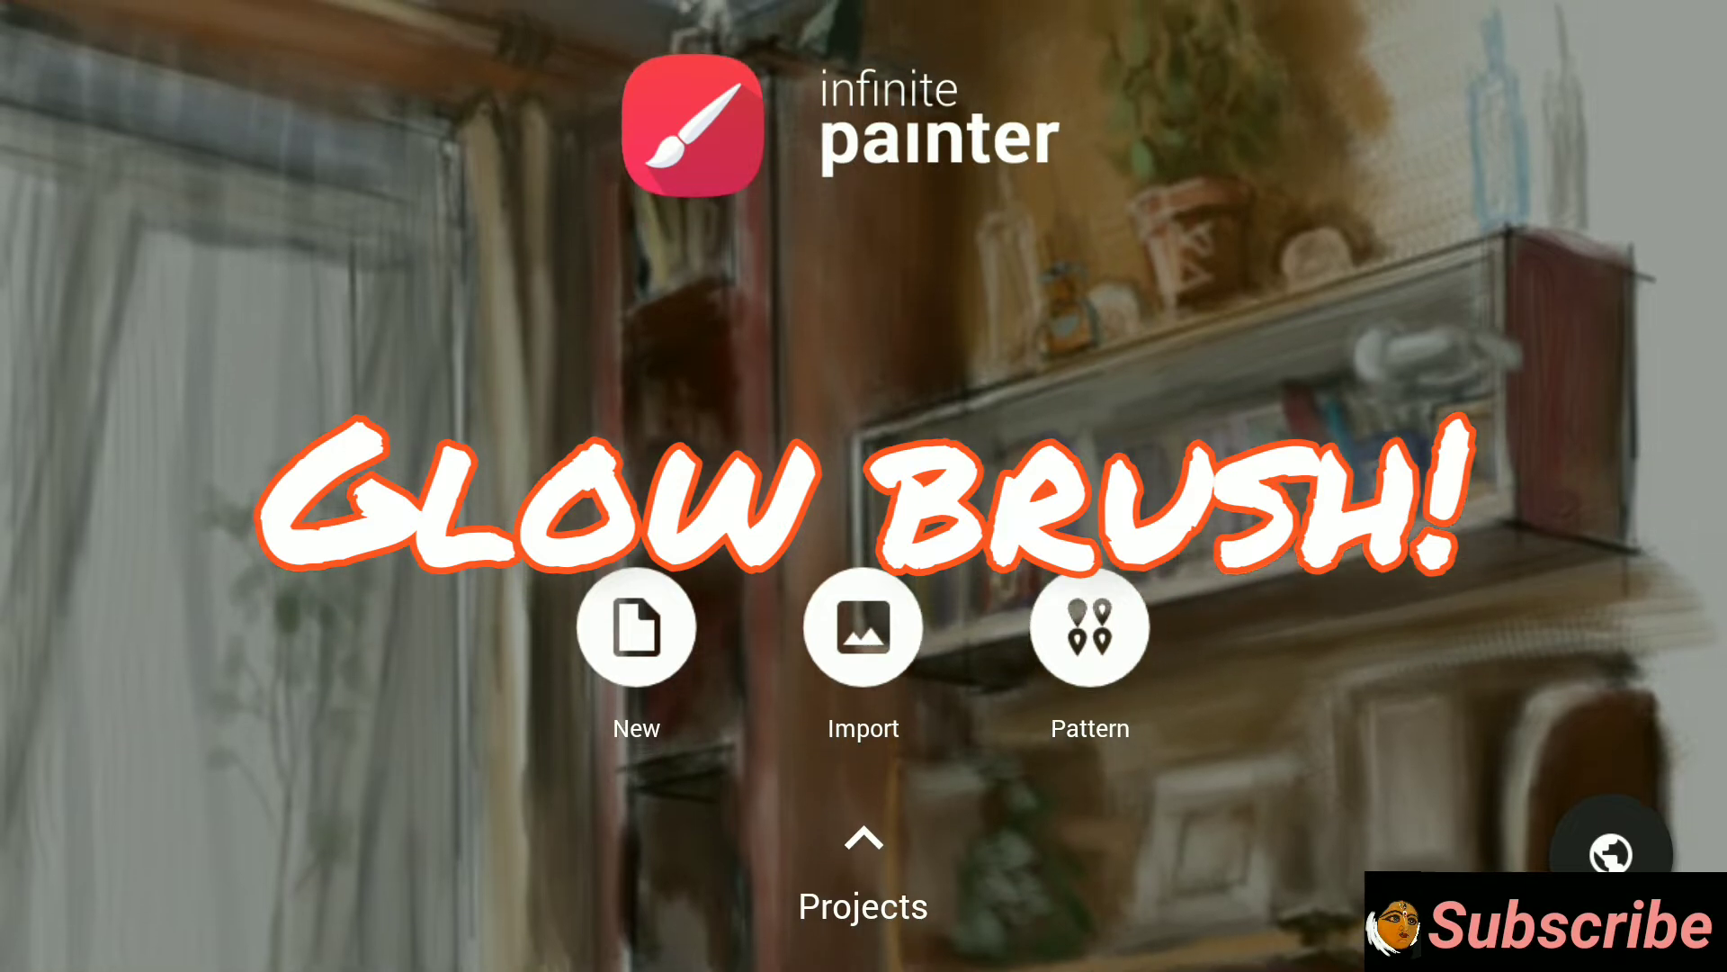
# - Create a new blank 1920 x 1080 canvas
pyautogui.click(648, 628)
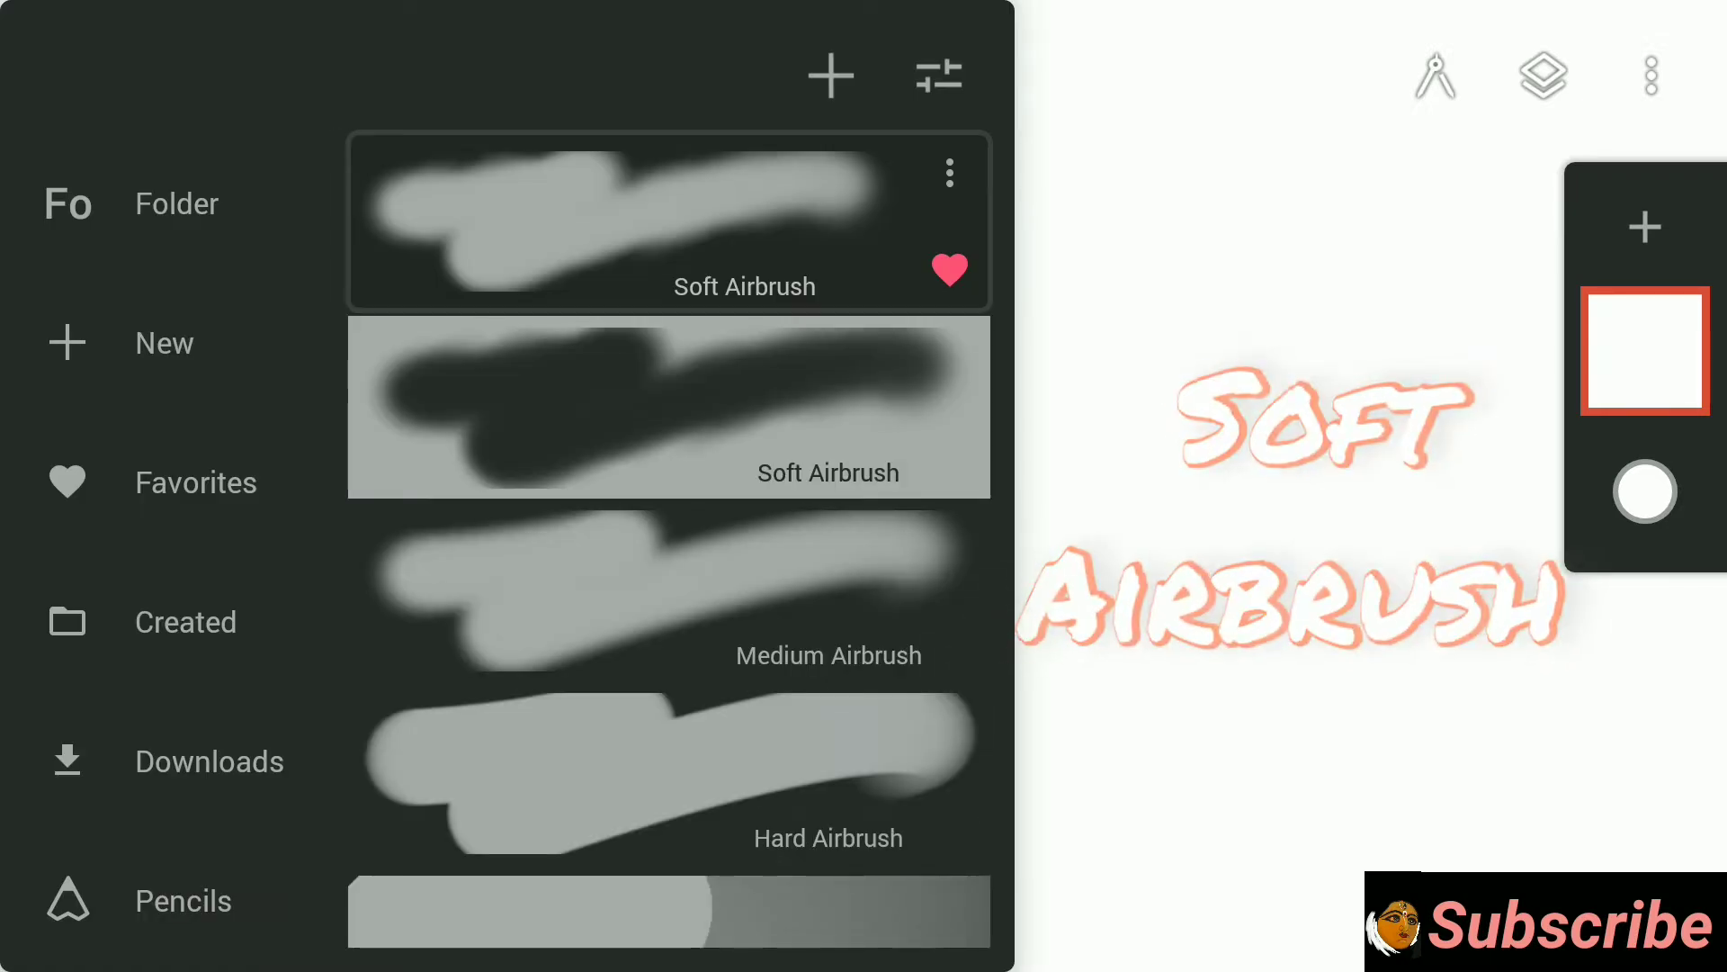
# - Close the brush library and switch the canvas paper colour to black
pyautogui.moveTo(837, 527)
pyautogui.mouseDown()
pyautogui.moveTo(841, 756)
pyautogui.moveTo(811, 625)
pyautogui.moveTo(849, 717)
pyautogui.mouseUp()
pyautogui.click(810, 627)
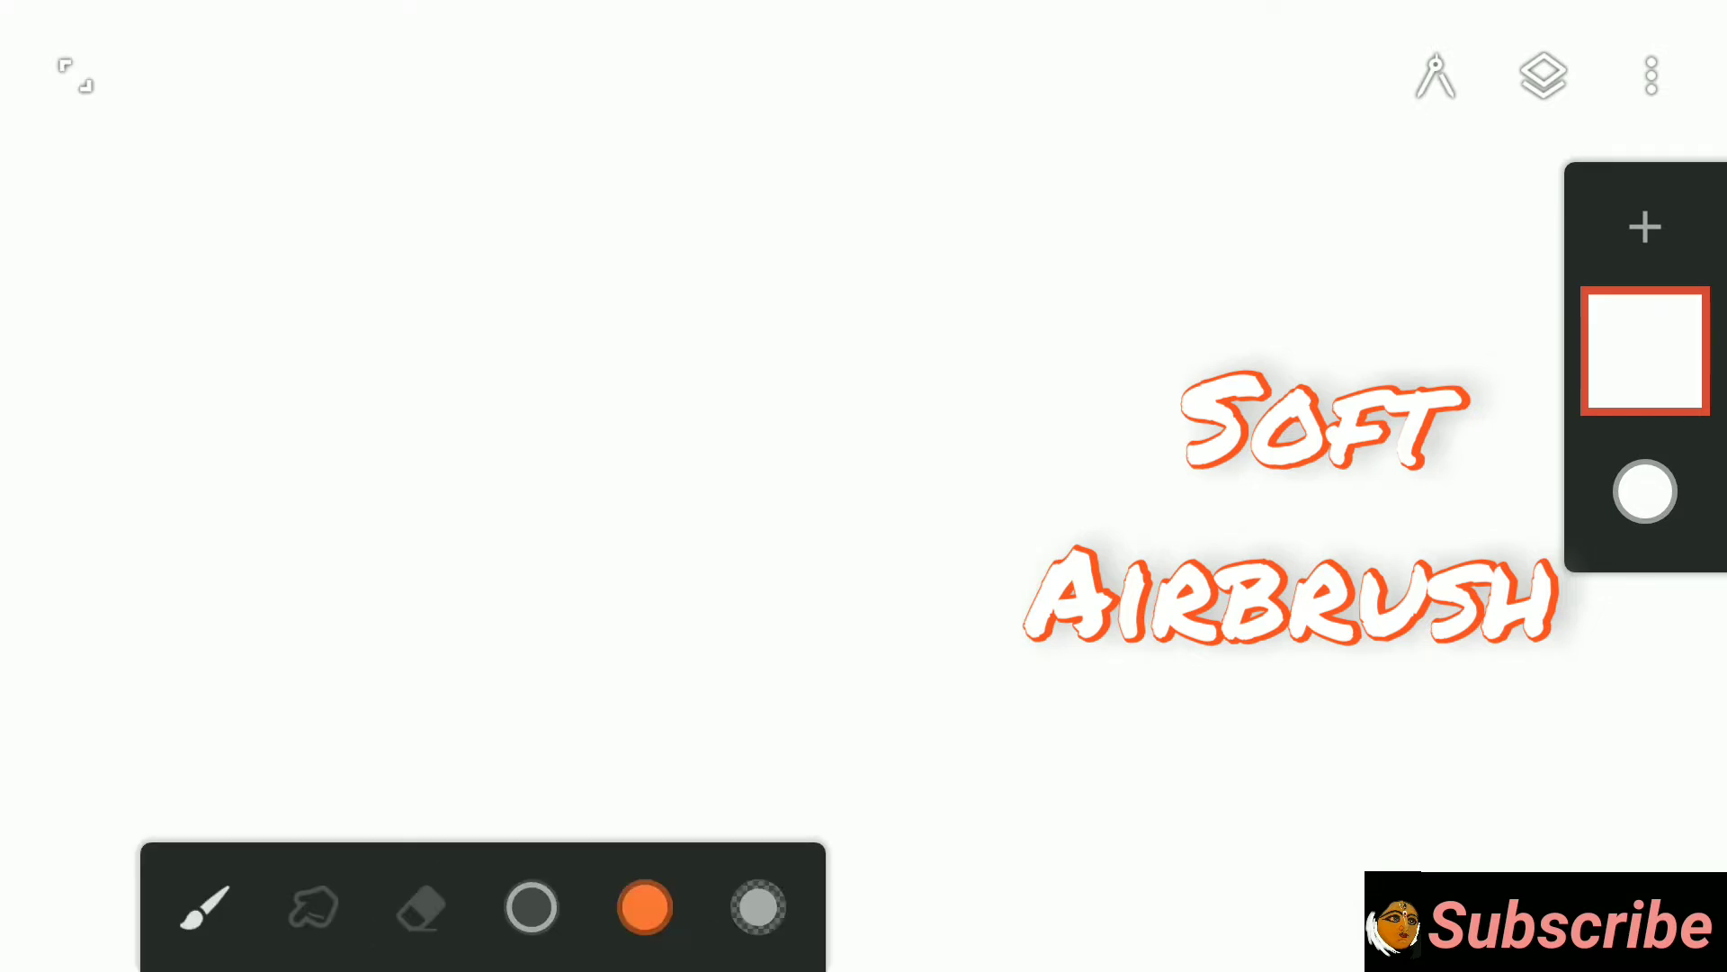
pyautogui.click(1645, 351)
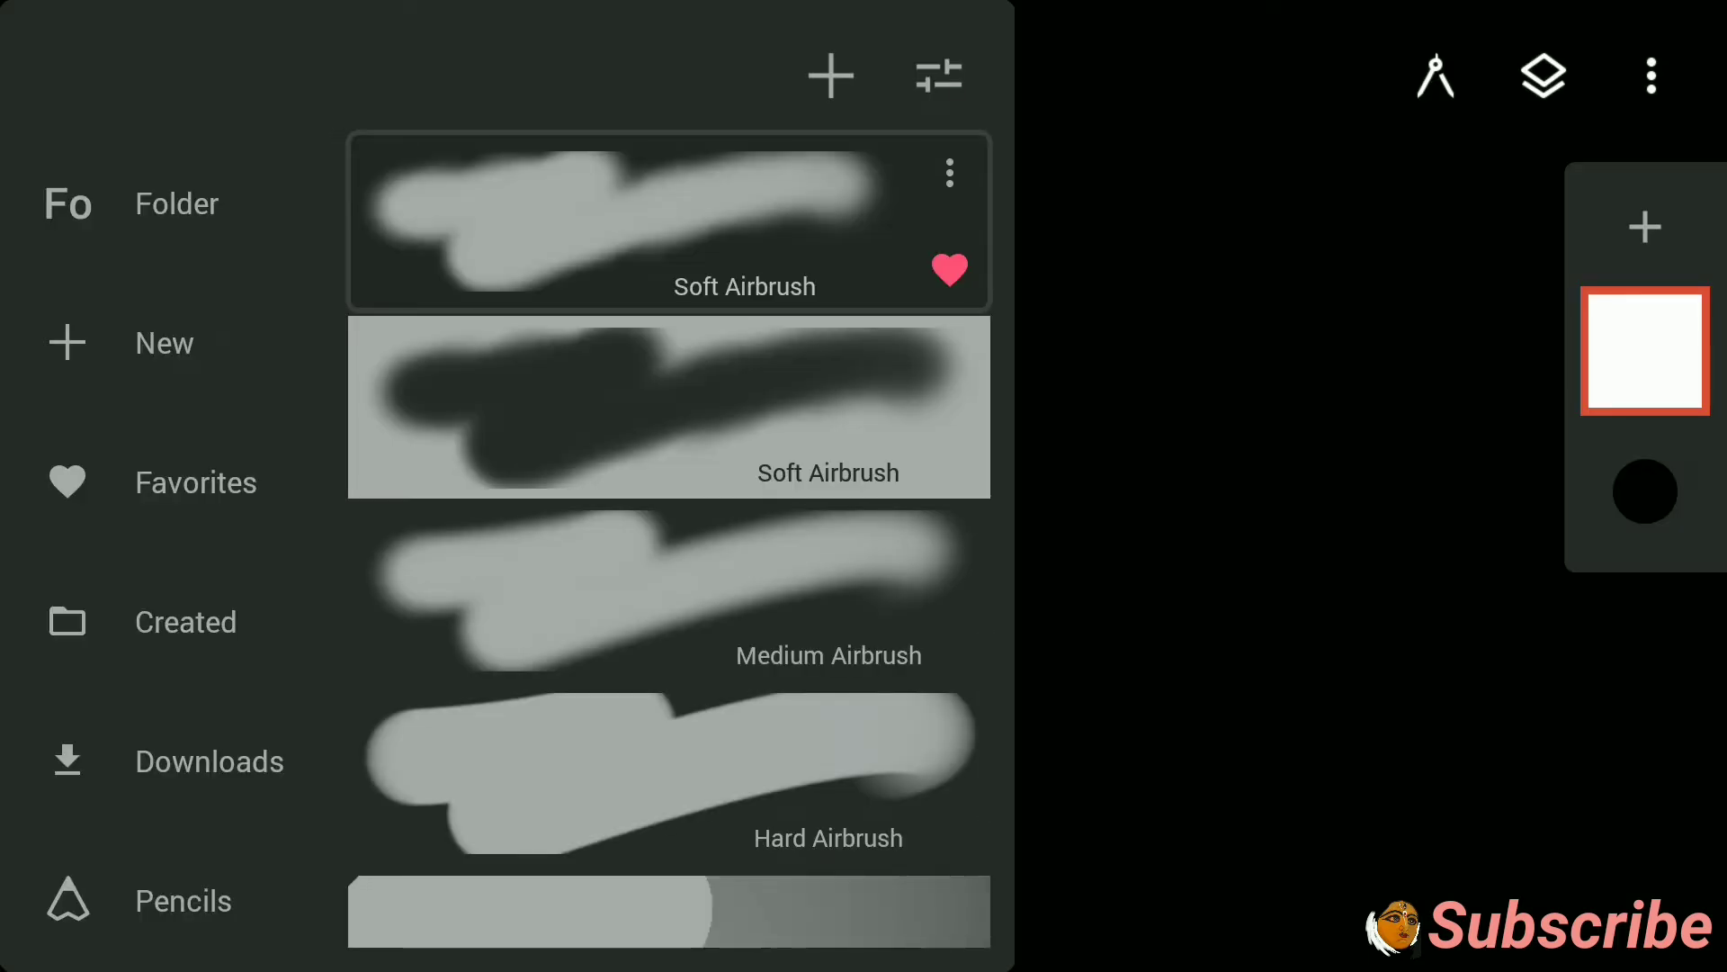
# - Duplicate the Soft Airbrush brush and append ' Glow' to the copy's name
pyautogui.click(948, 172)
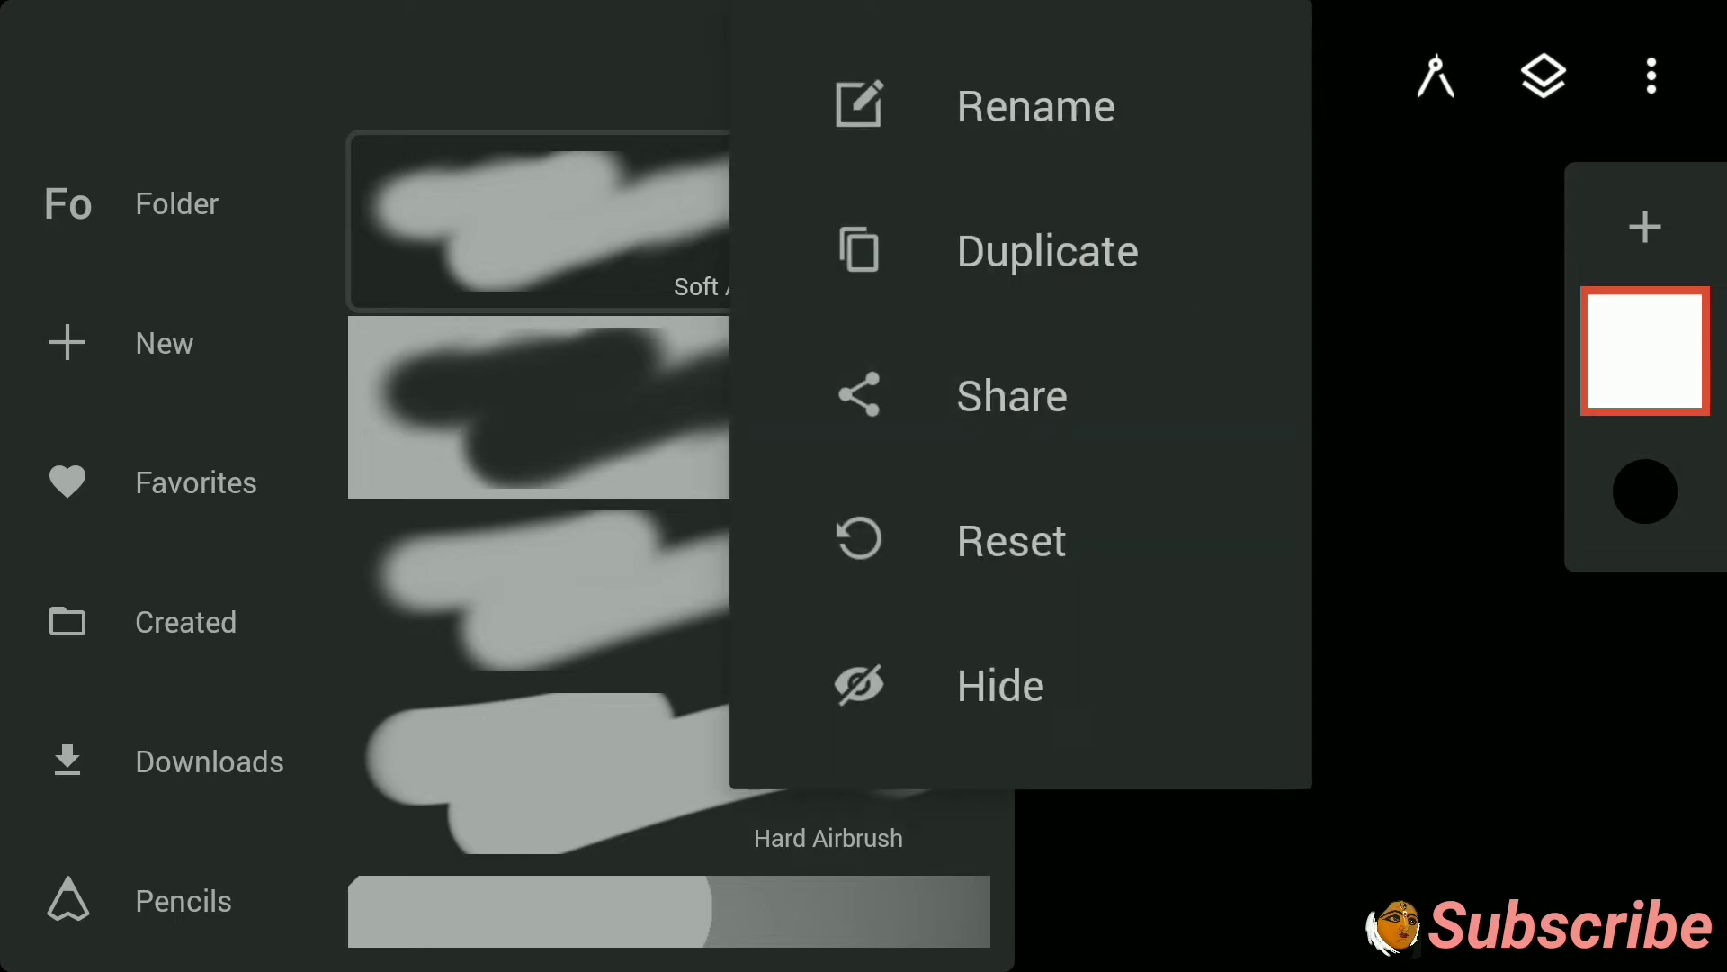
pyautogui.click(1025, 252)
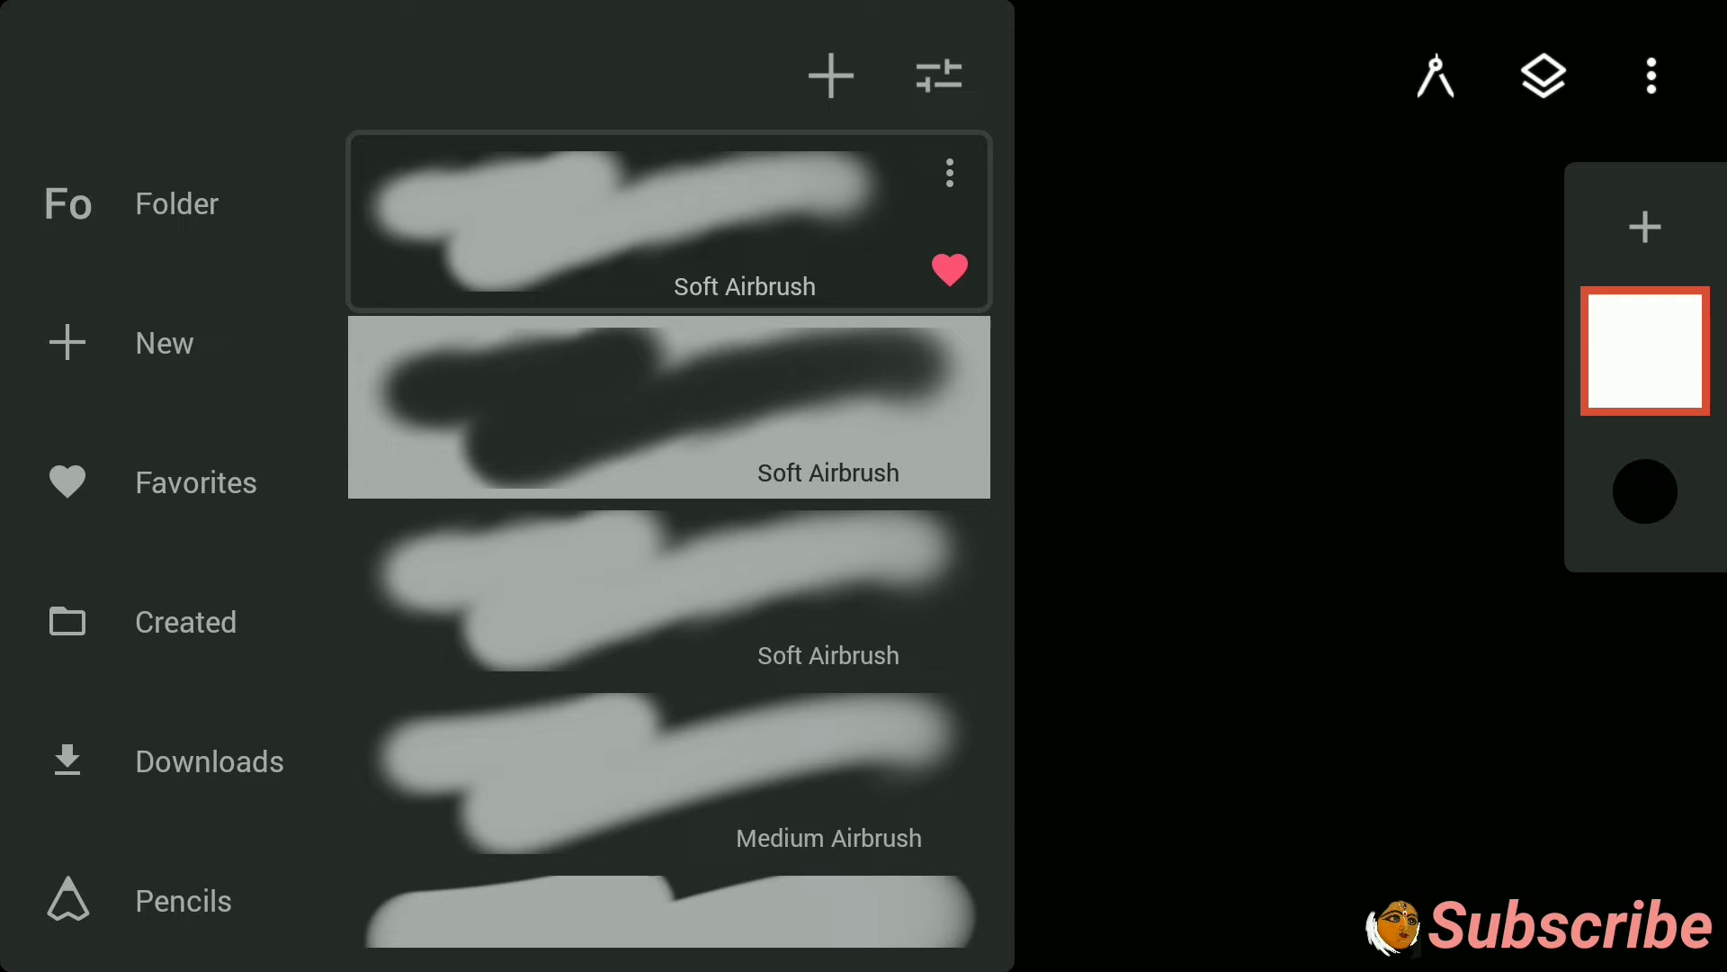
pyautogui.click(948, 173)
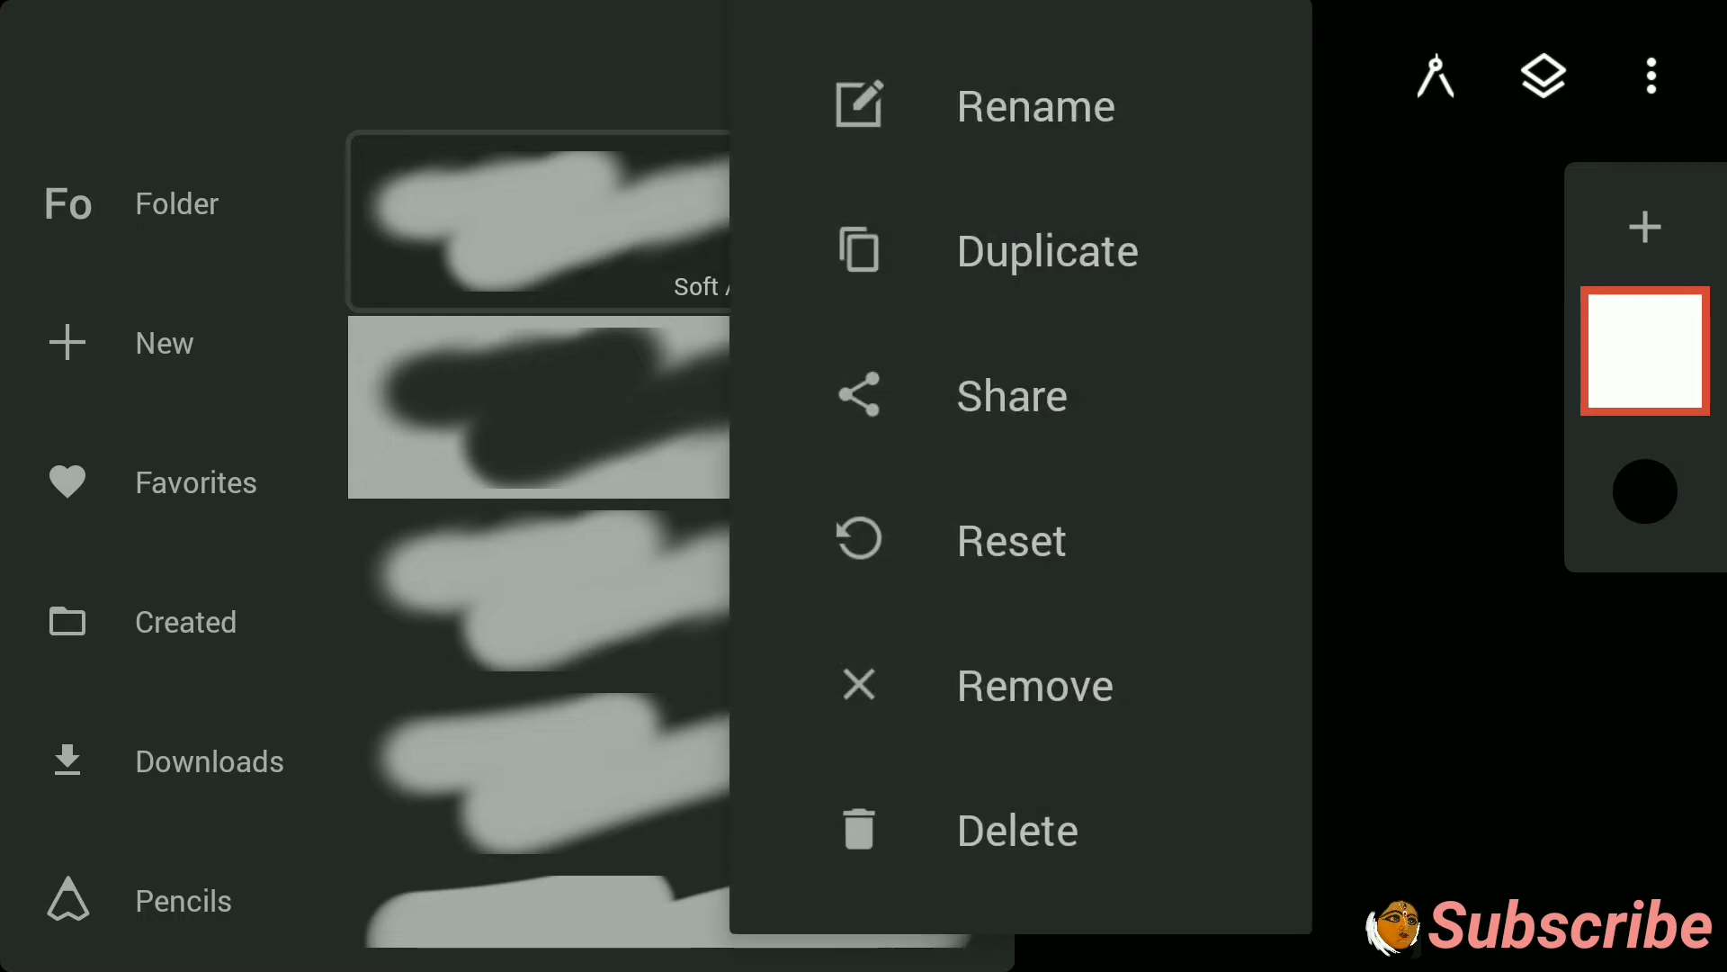
pyautogui.click(1036, 108)
pyautogui.click(918, 379)
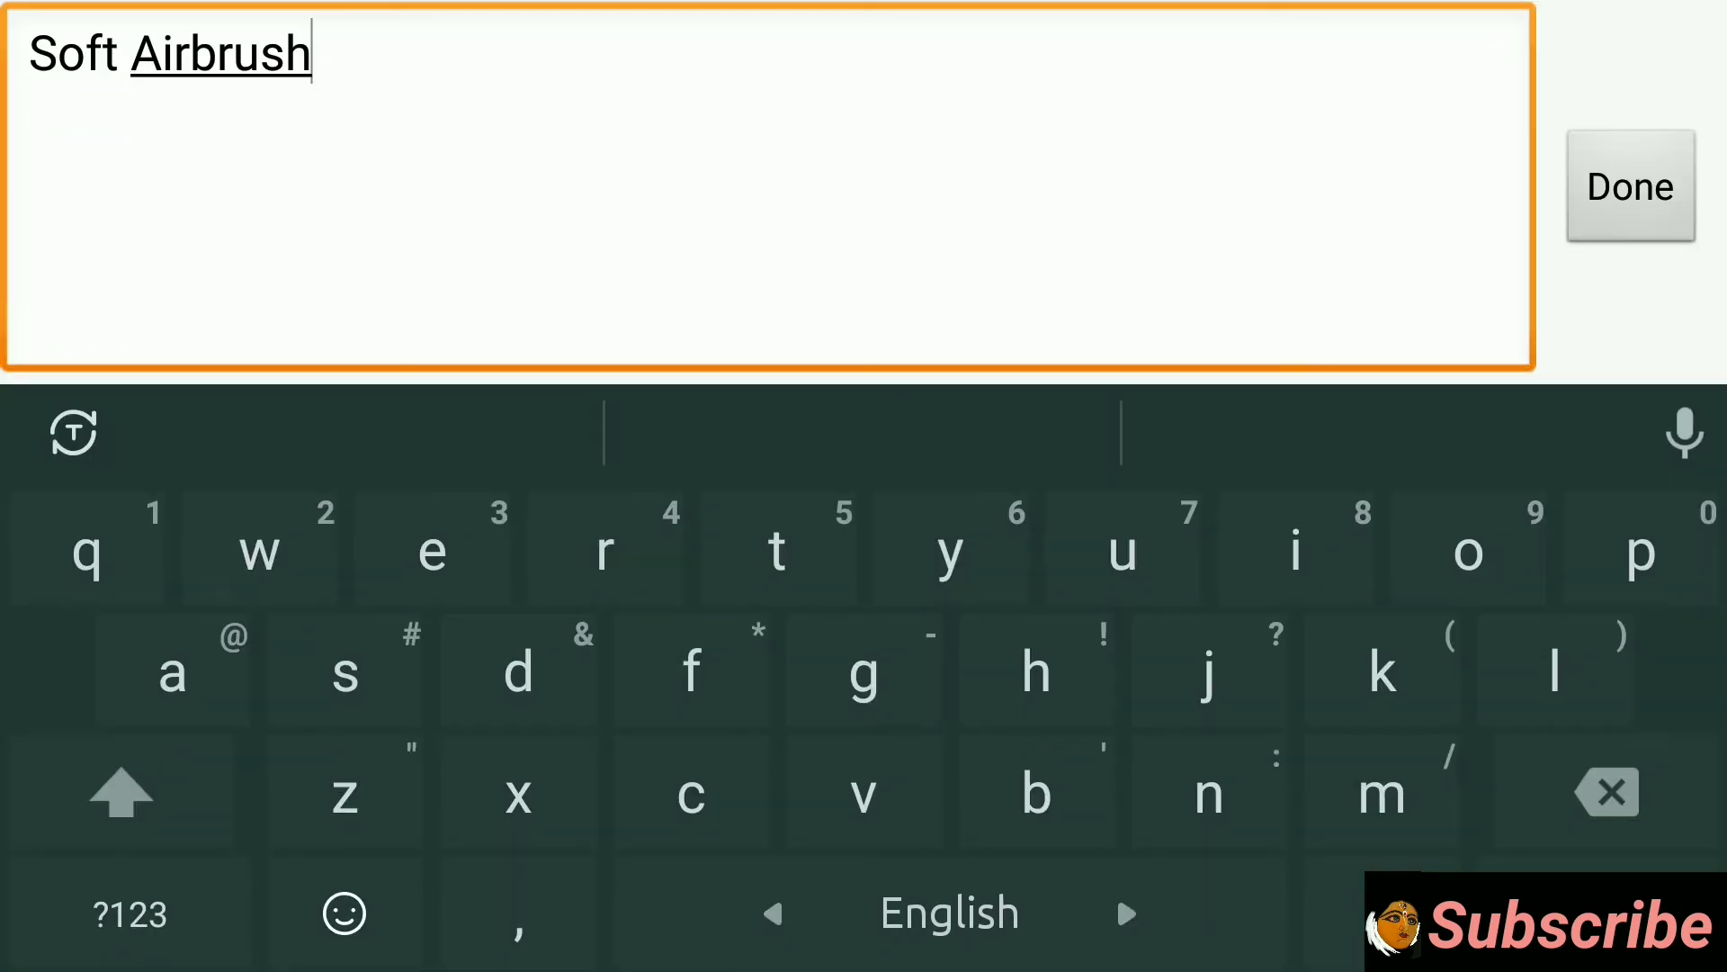
pyautogui.write(' G')
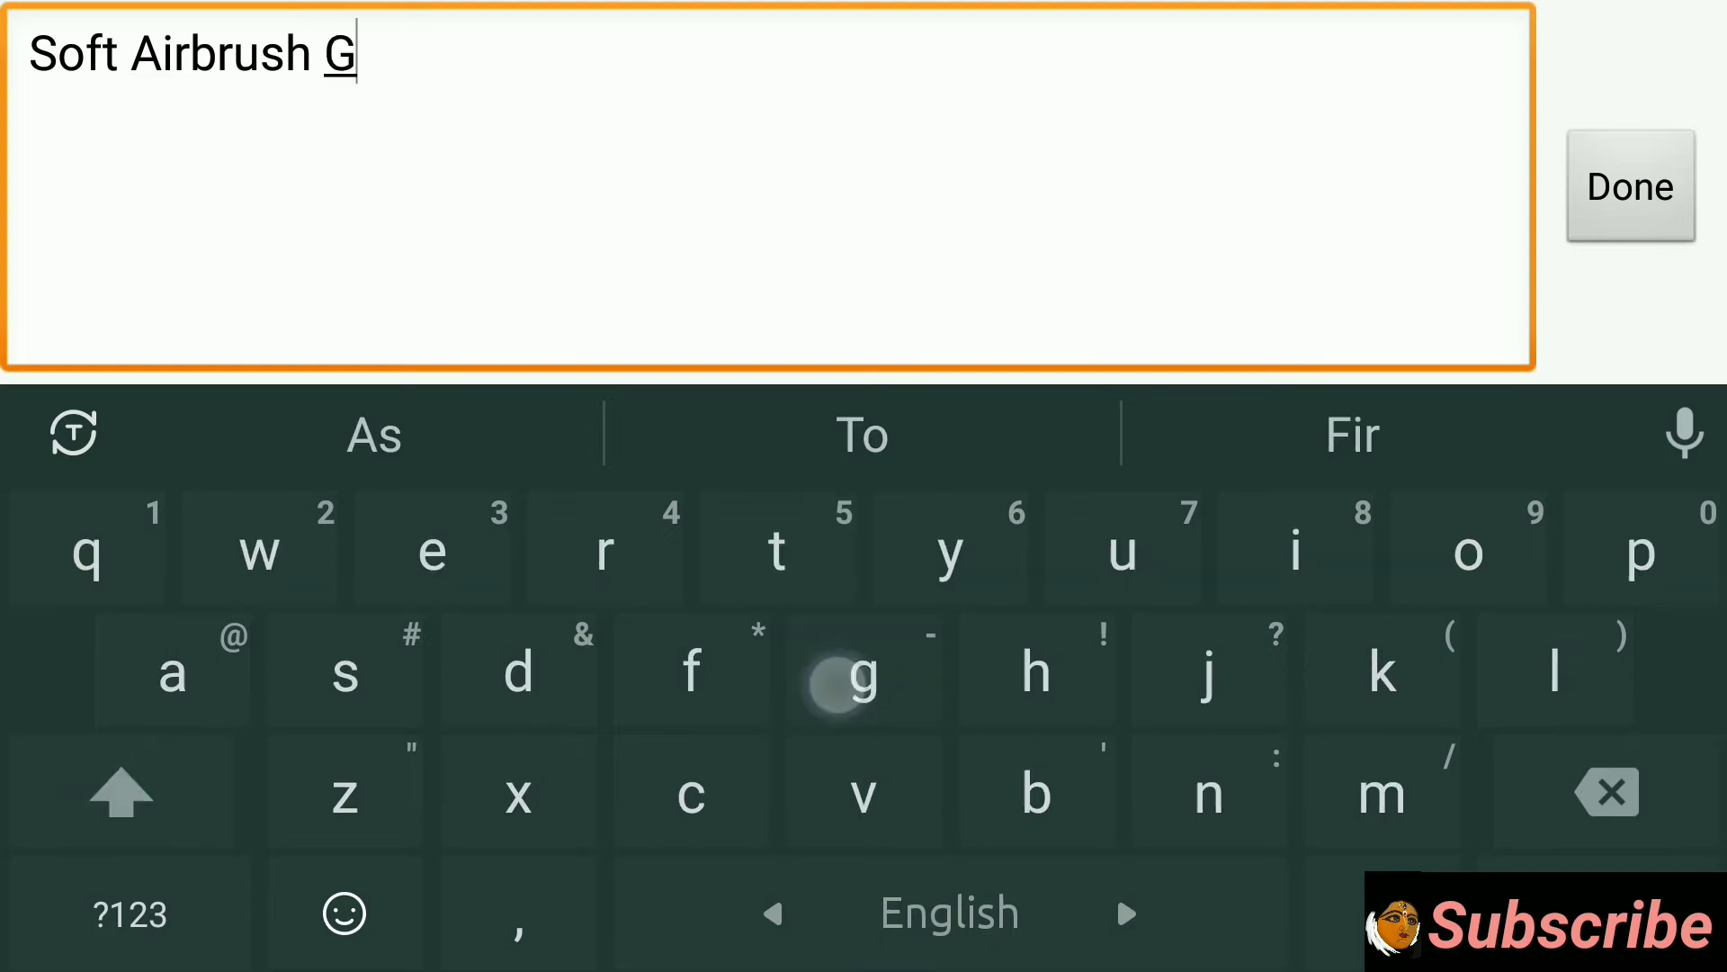
pyautogui.write('low')
pyautogui.click(1661, 222)
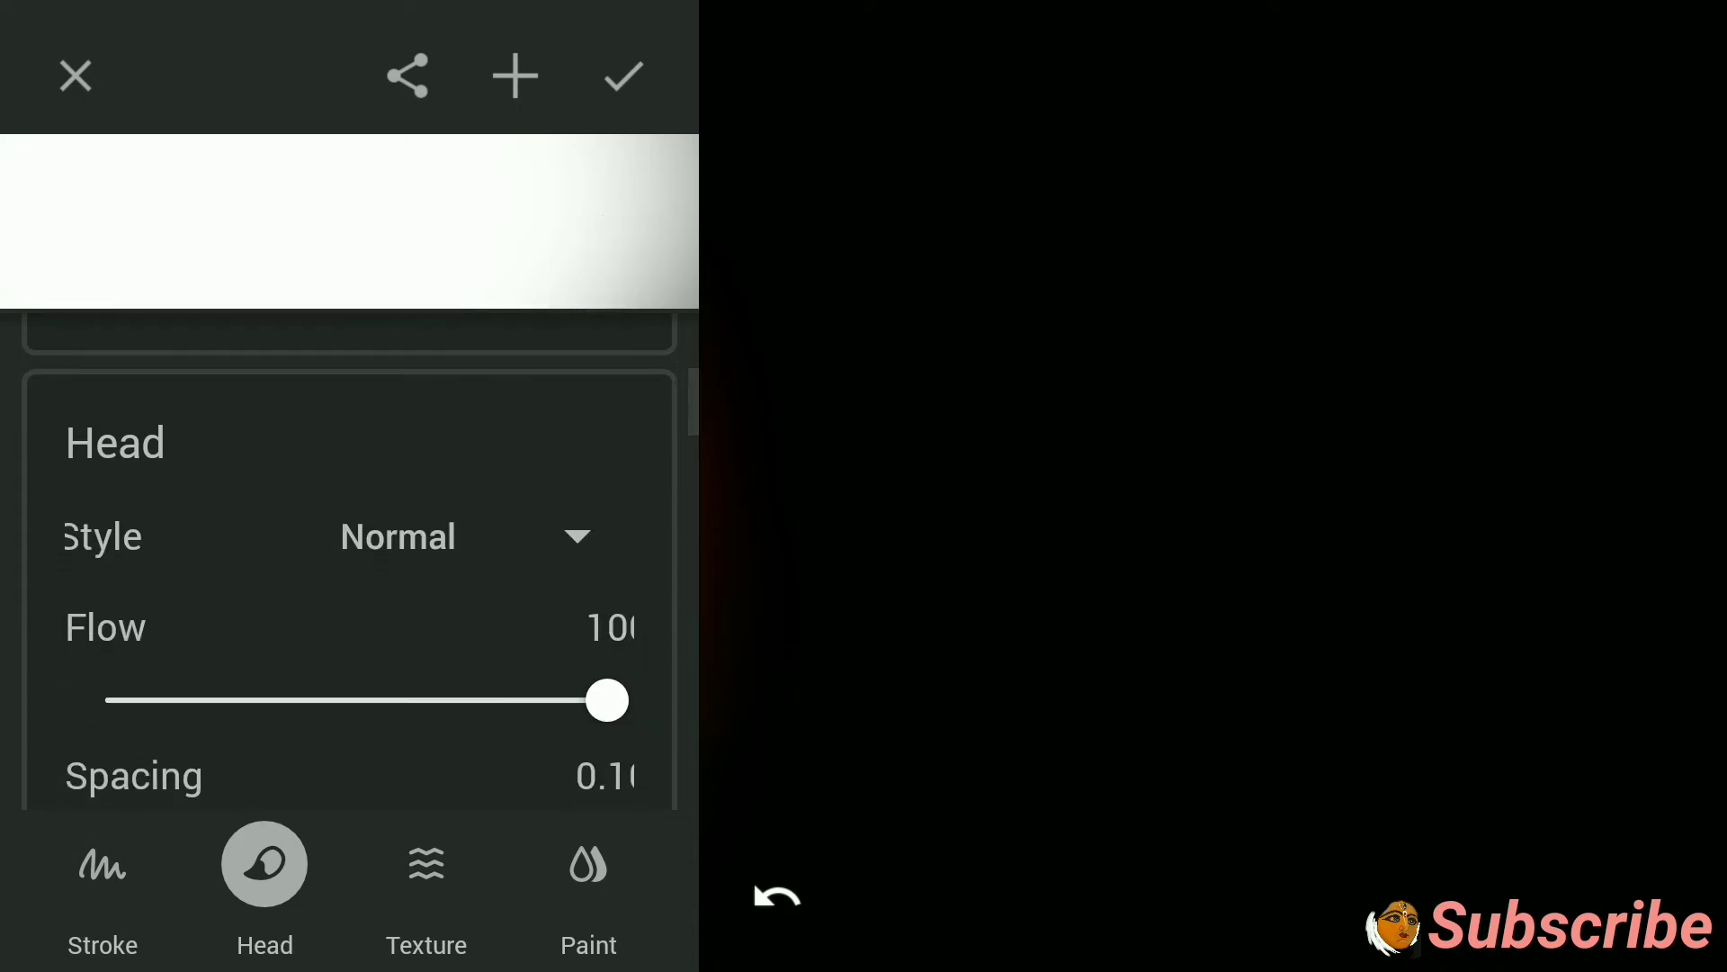
# - Open the Head Style dropdown listing Normal, Glaze and Glow
pyautogui.click(578, 536)
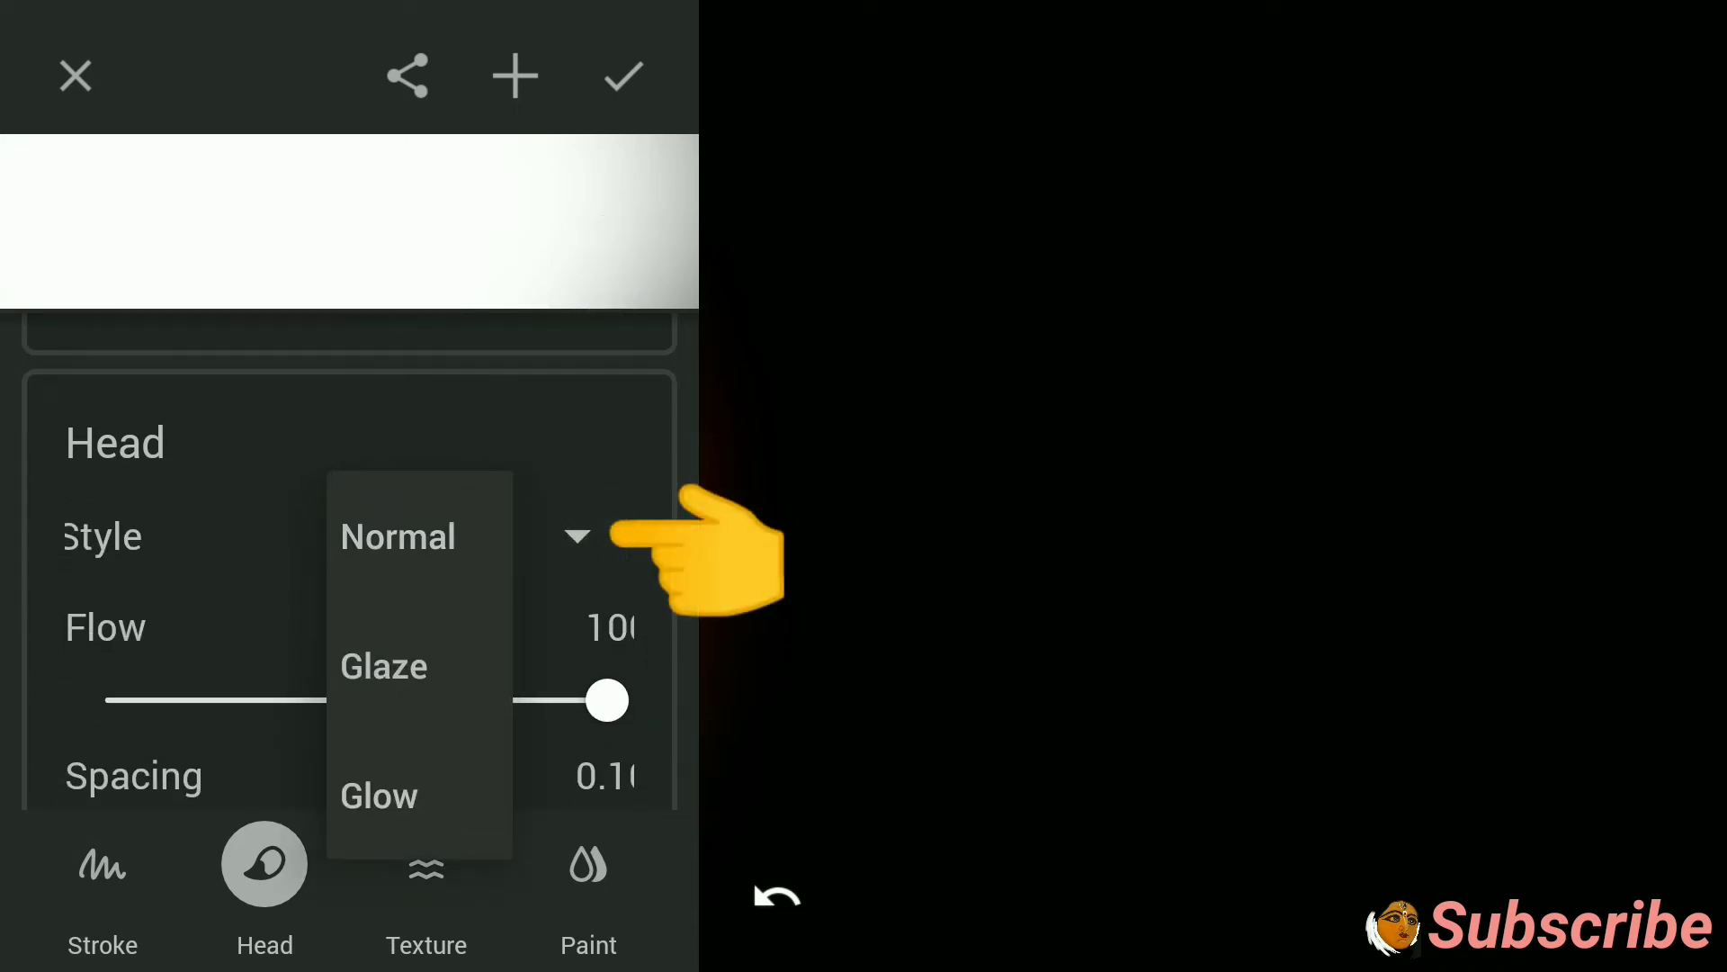